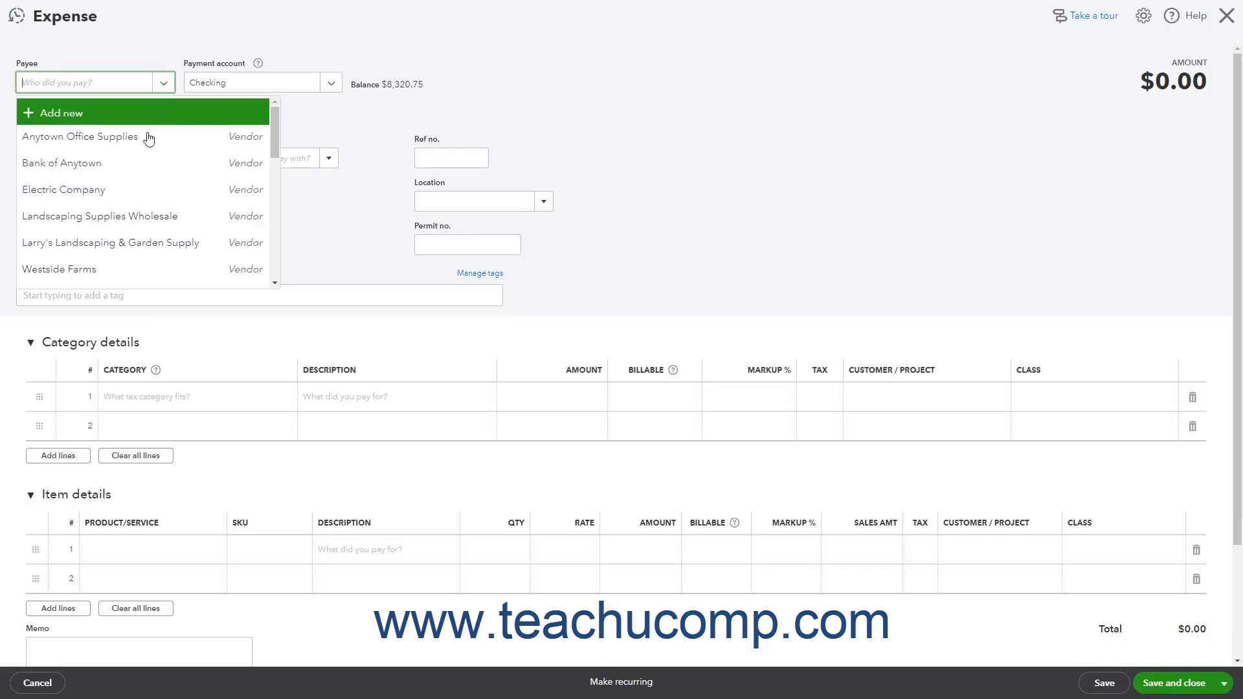
- Set the expense's payee to Landscaping Supplies Wholesale and its payment account to Checking
click(138, 215)
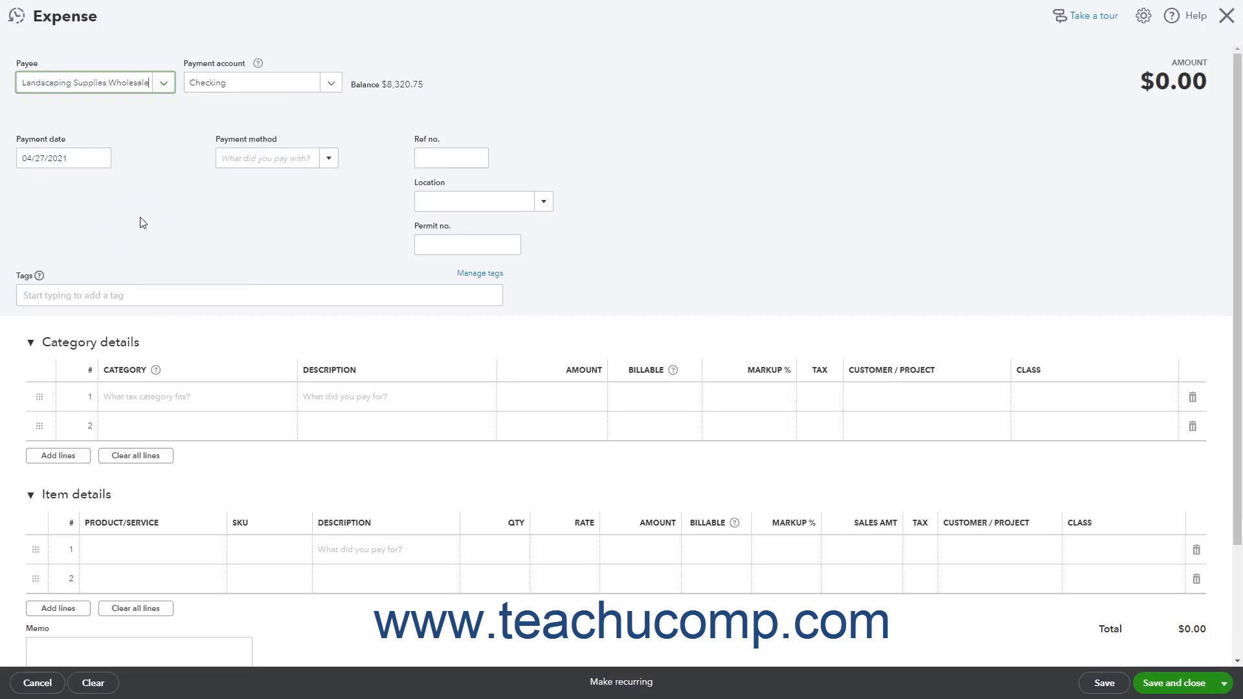
click(333, 89)
click(264, 245)
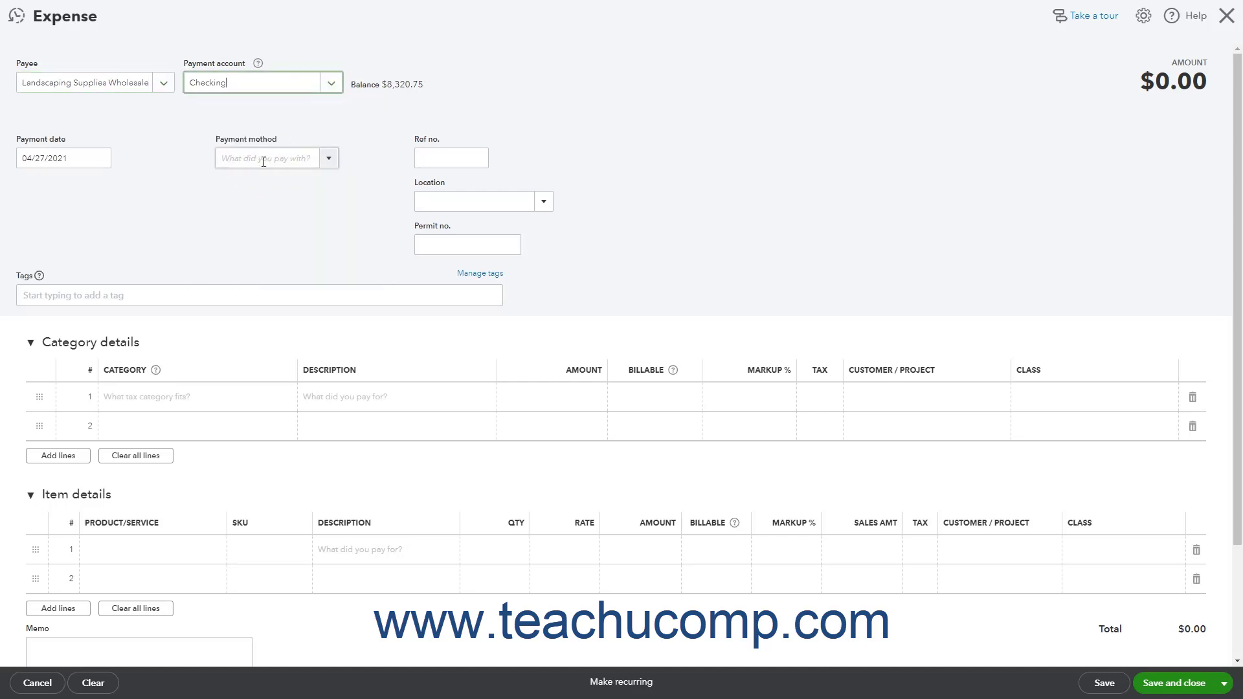
click(371, 95)
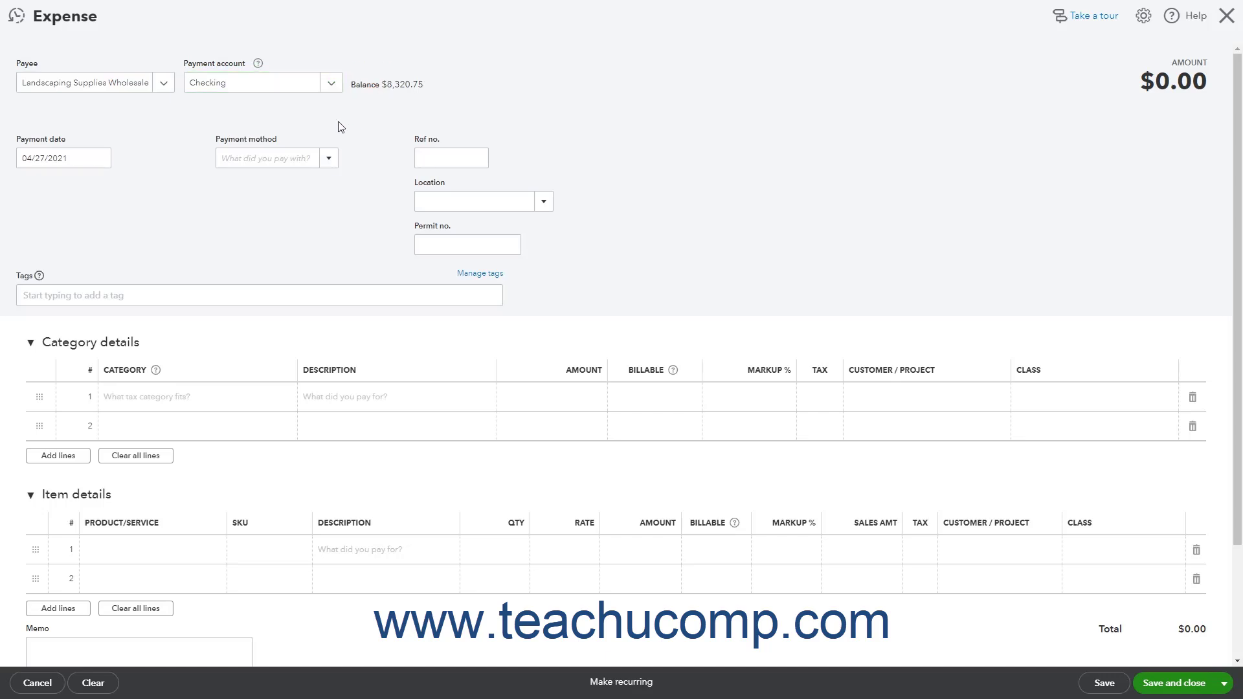
- Record the payment as a Check dated 04/27/2021 with the reference number DEBIT-4-27-2021
click(97, 159)
click(67, 292)
click(327, 163)
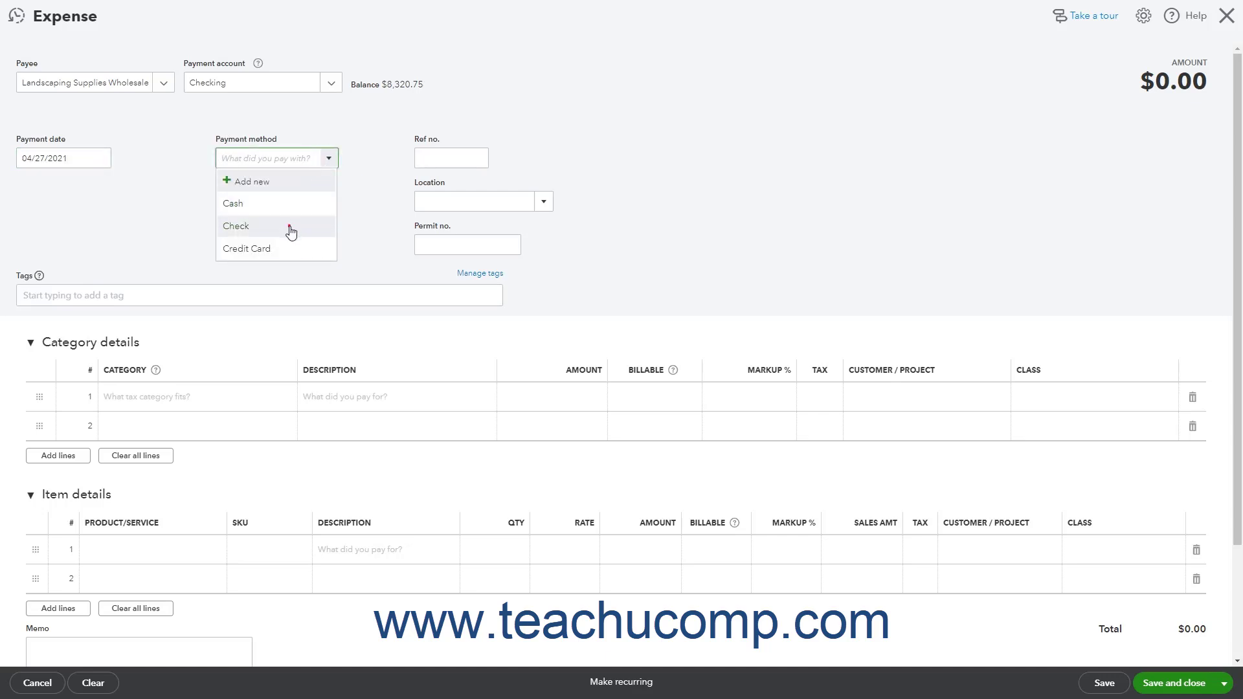
click(290, 228)
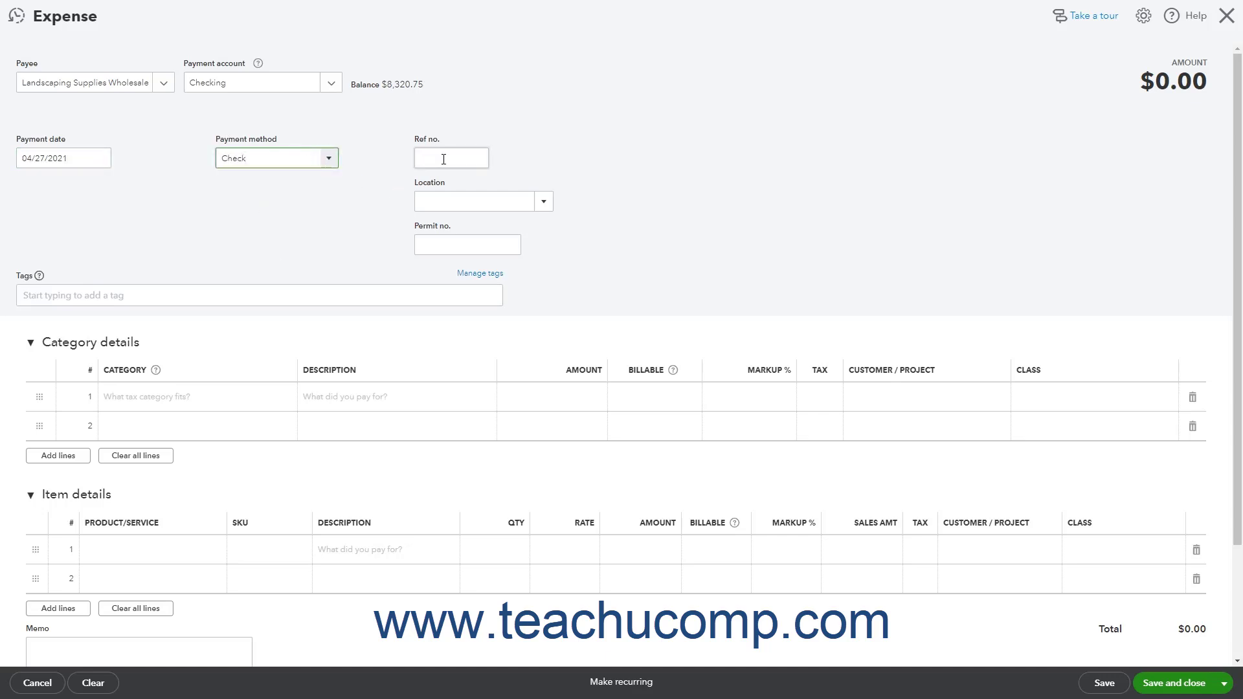
click(444, 159)
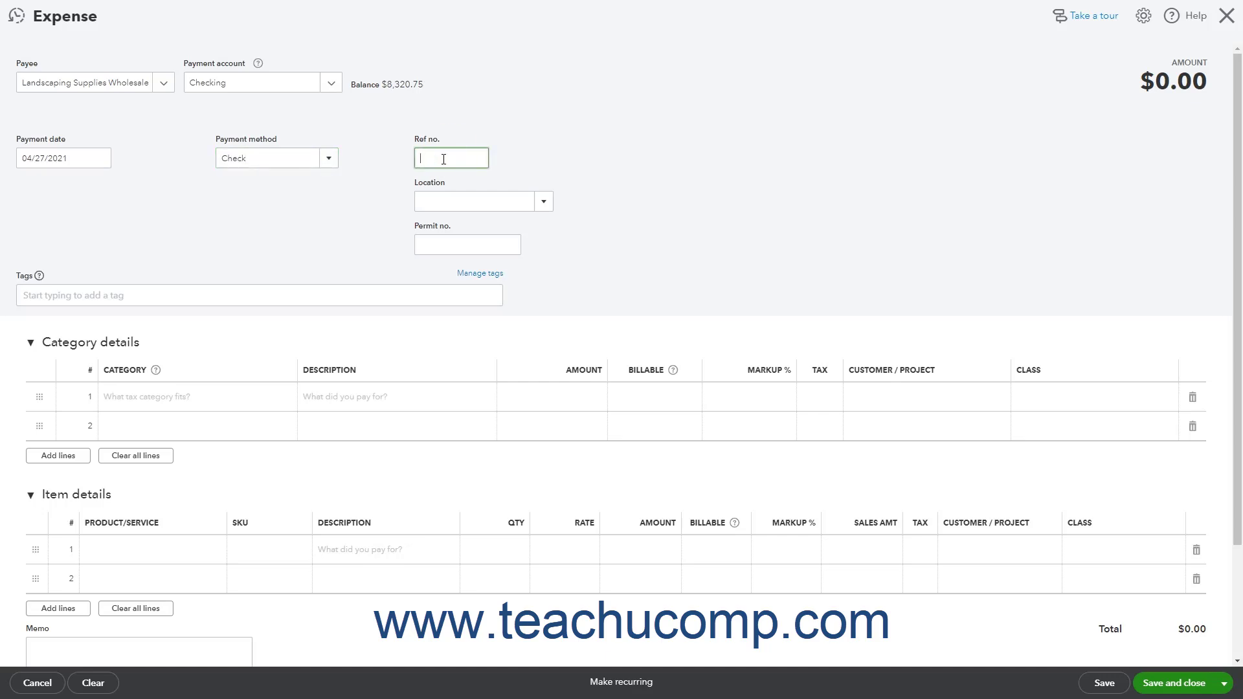
text(DEBIT-4-27-2021)
- Choose Job Supplies as the category on the first line of the category details
click(124, 344)
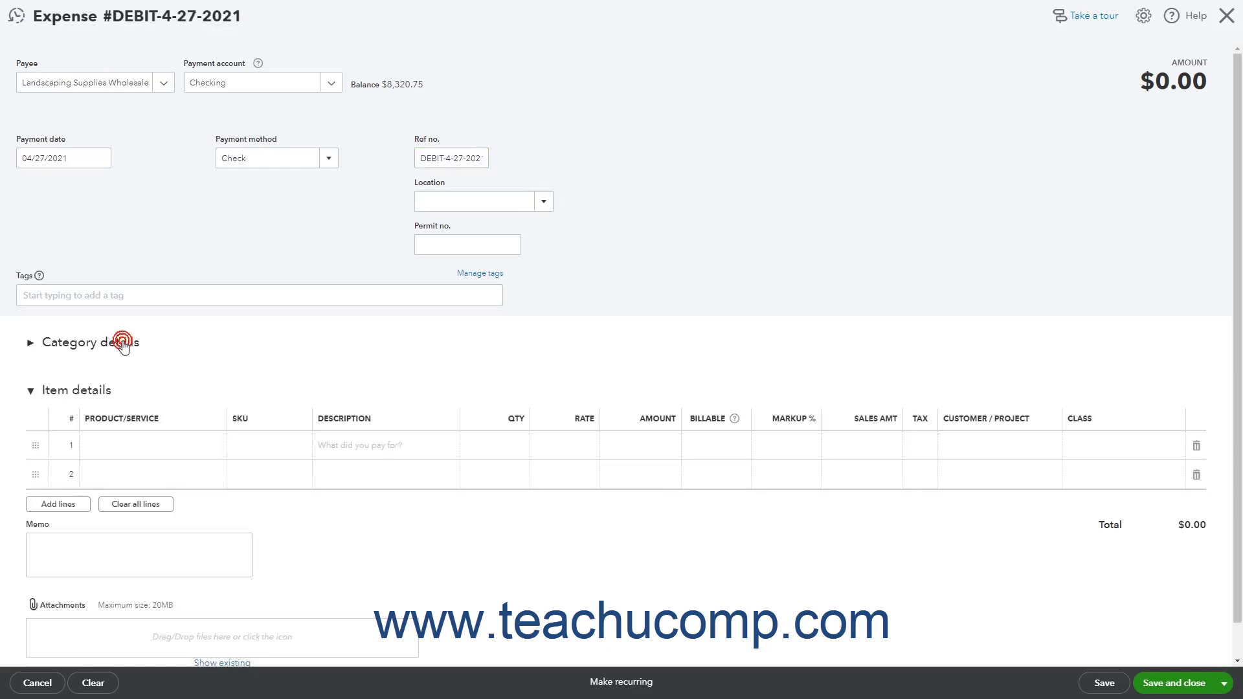
click(124, 346)
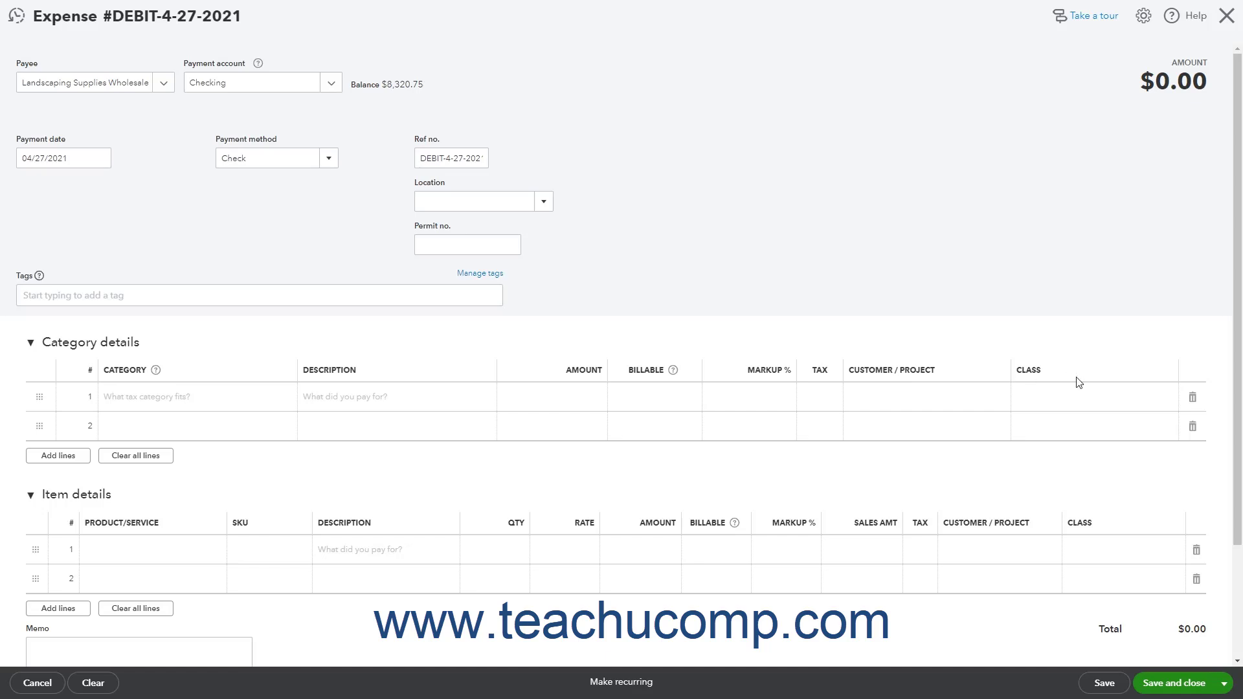
click(250, 403)
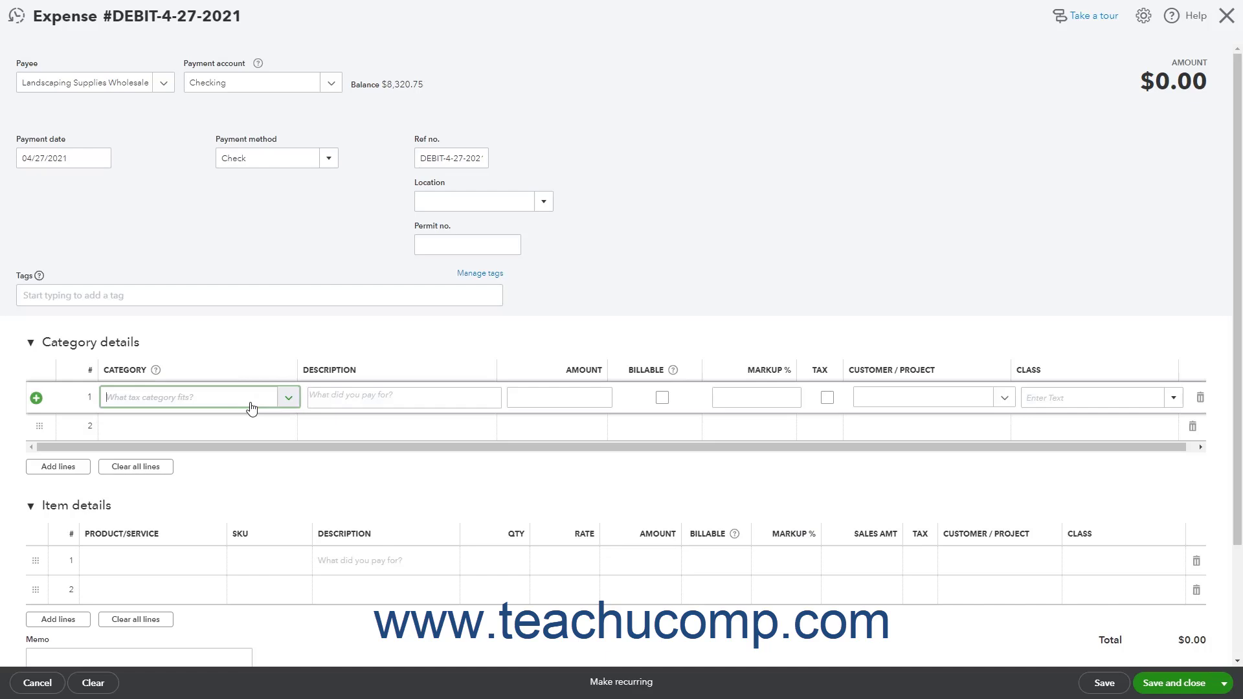
click(288, 398)
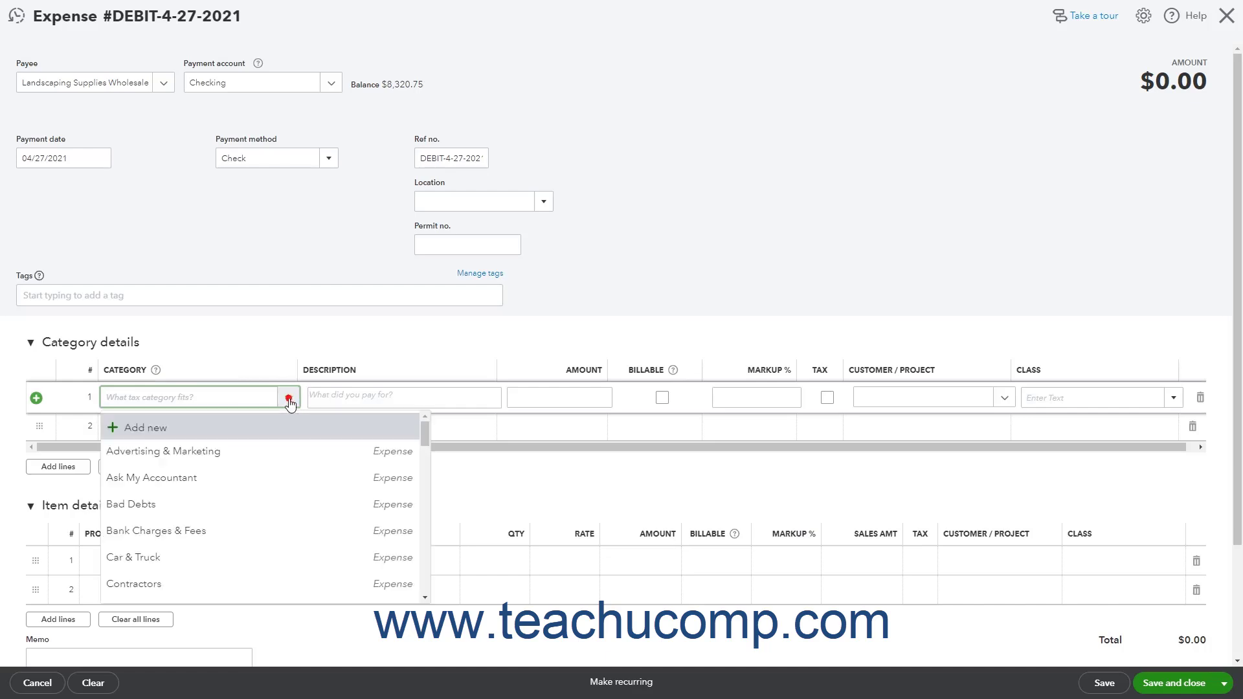
scroll(235, 524, down, 4)
scroll(236, 519, up, 2)
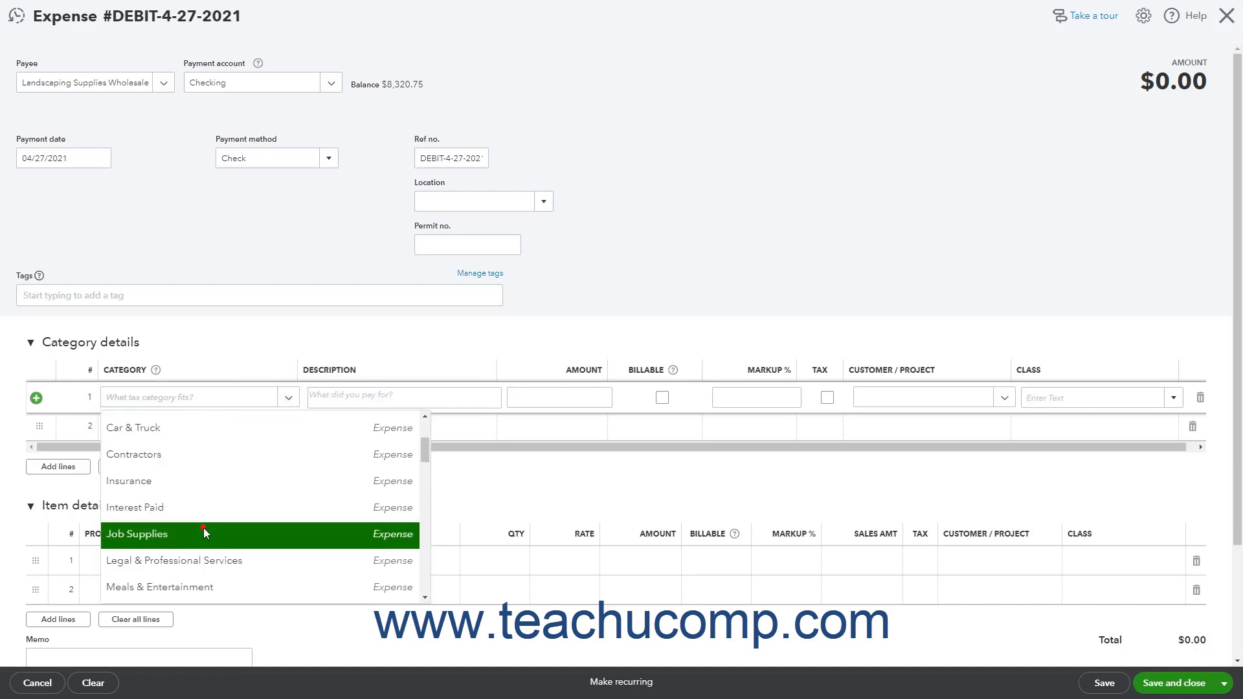
click(203, 529)
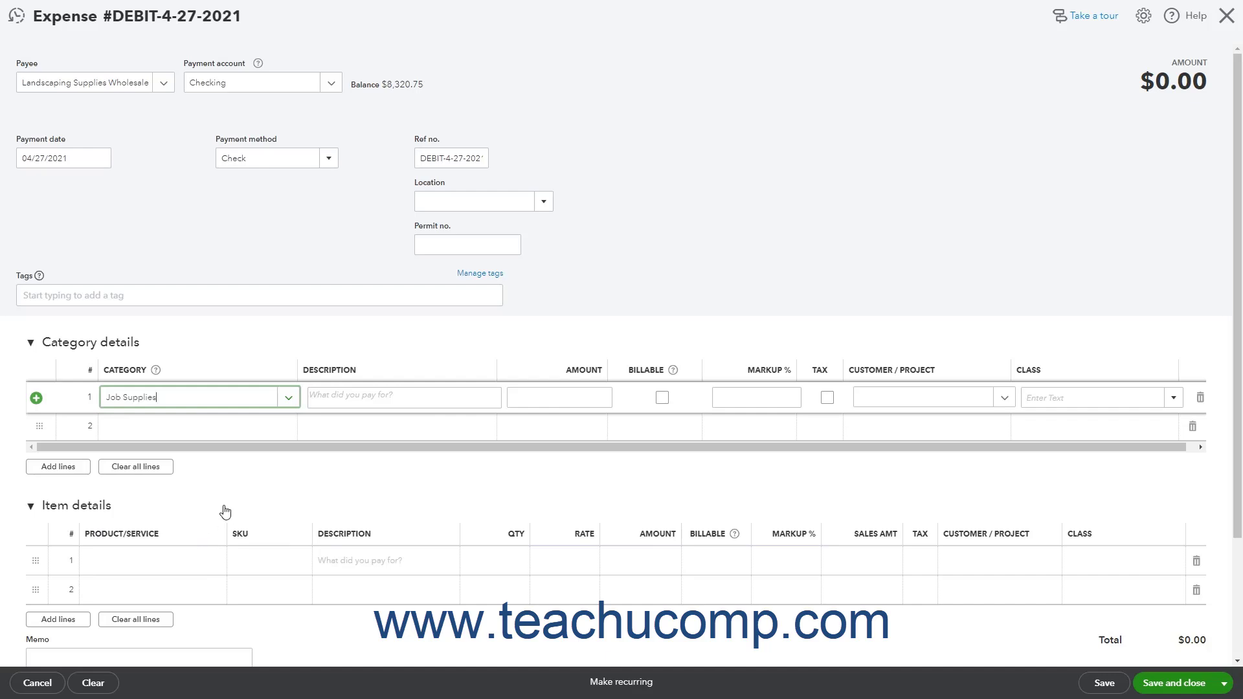
- Enter the description Garden Gnome and the amount 53 on the Job Supplies line
click(328, 392)
text(Garden Gnome)
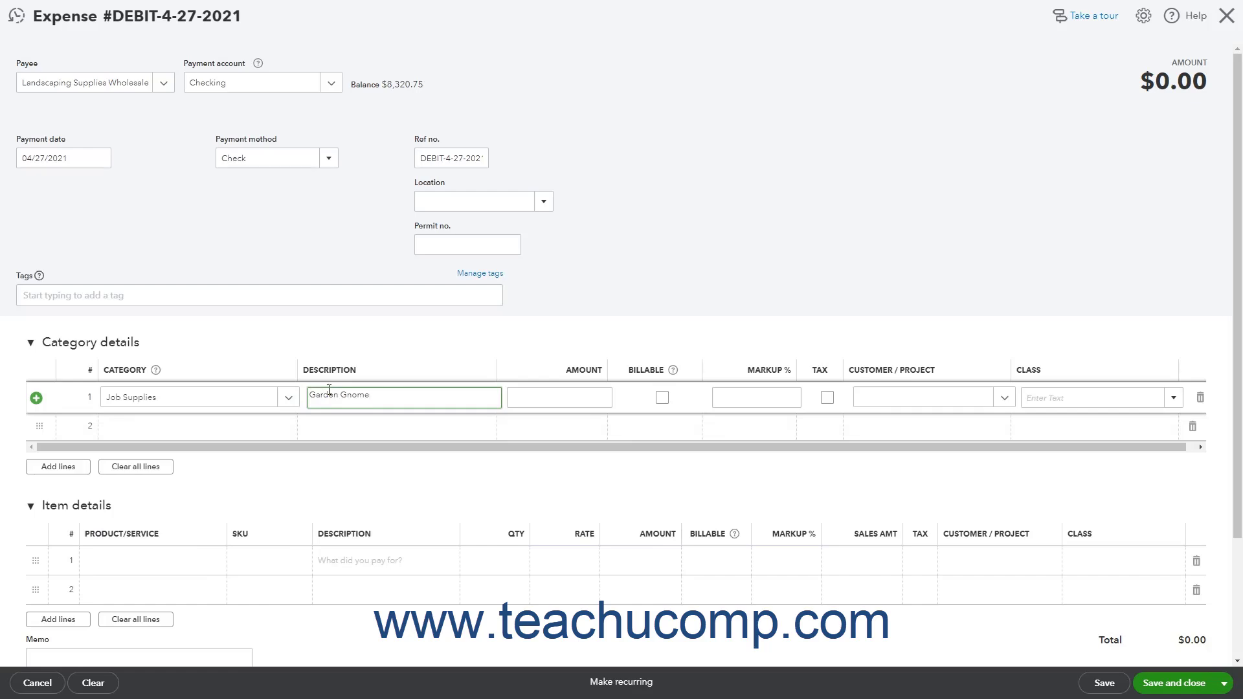
click(583, 396)
text(53)
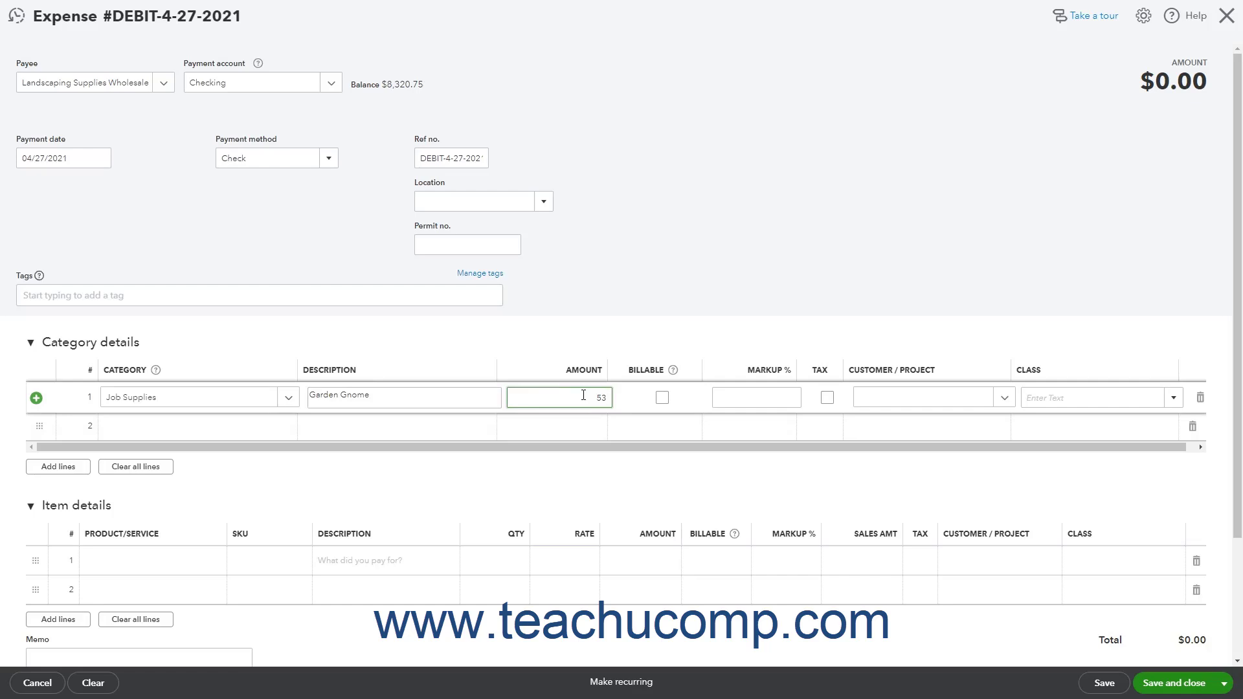
- Mark the Garden Gnome line as billable and assign it to the customer's Patio Redesign project
click(663, 402)
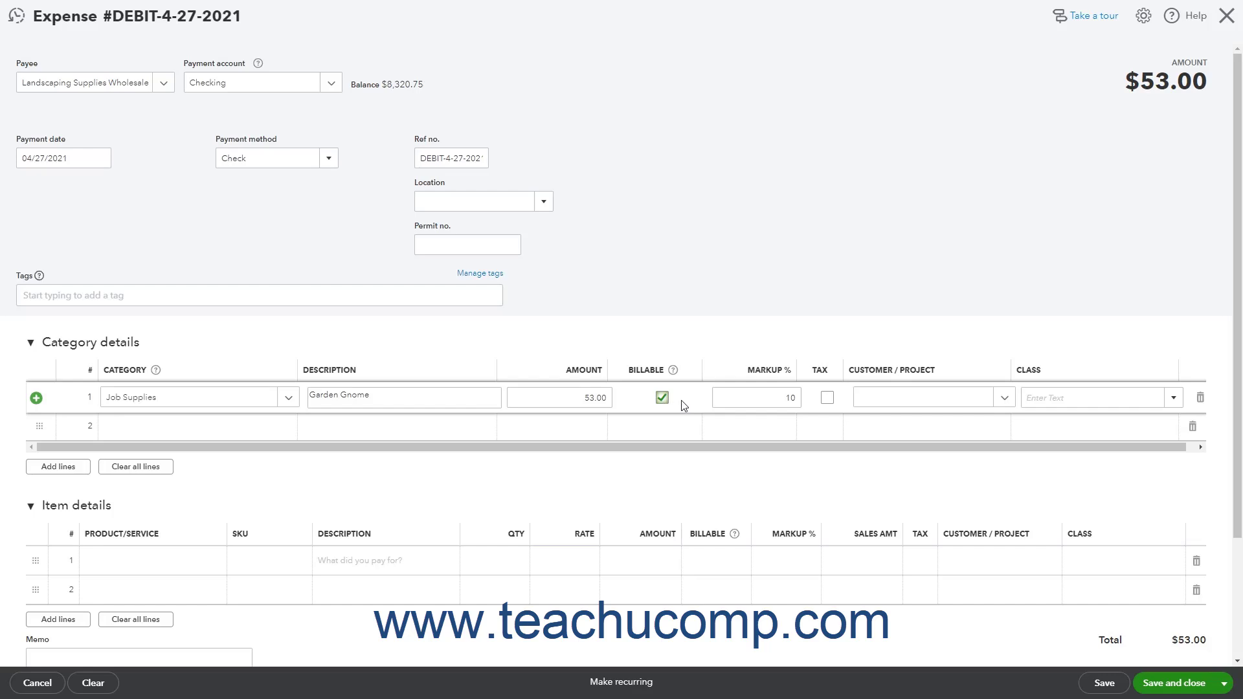
click(1005, 397)
scroll(971, 574, down, 5)
click(968, 586)
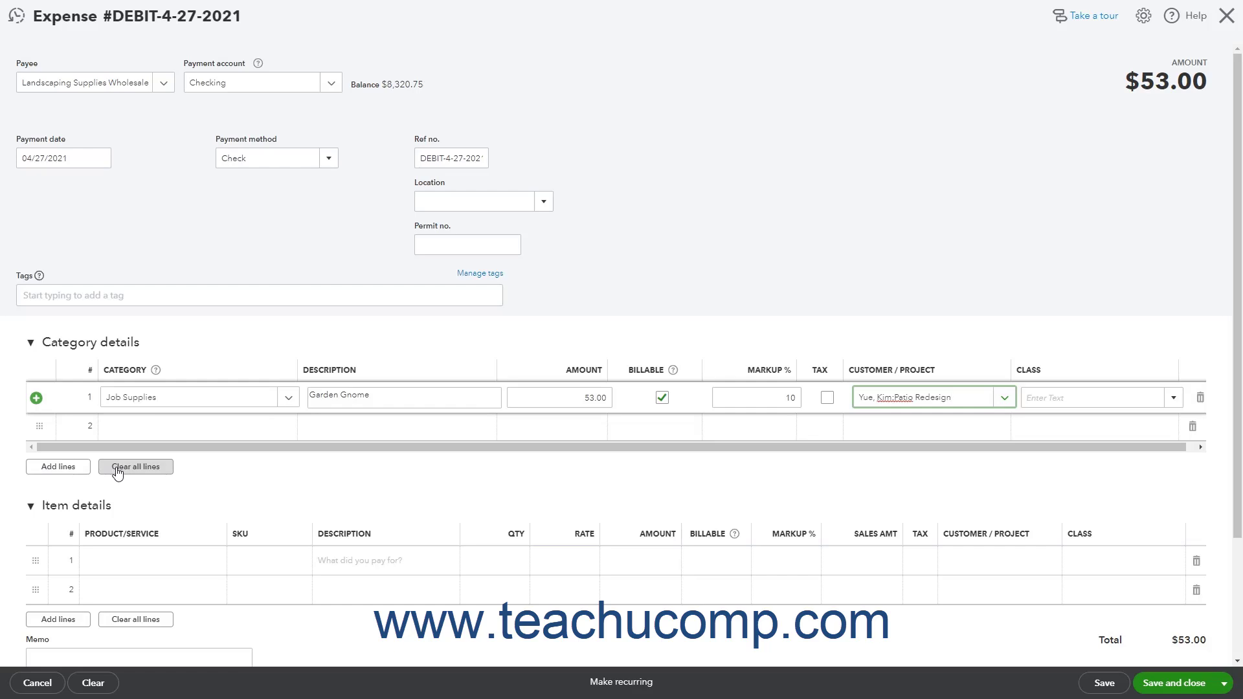
click(228, 473)
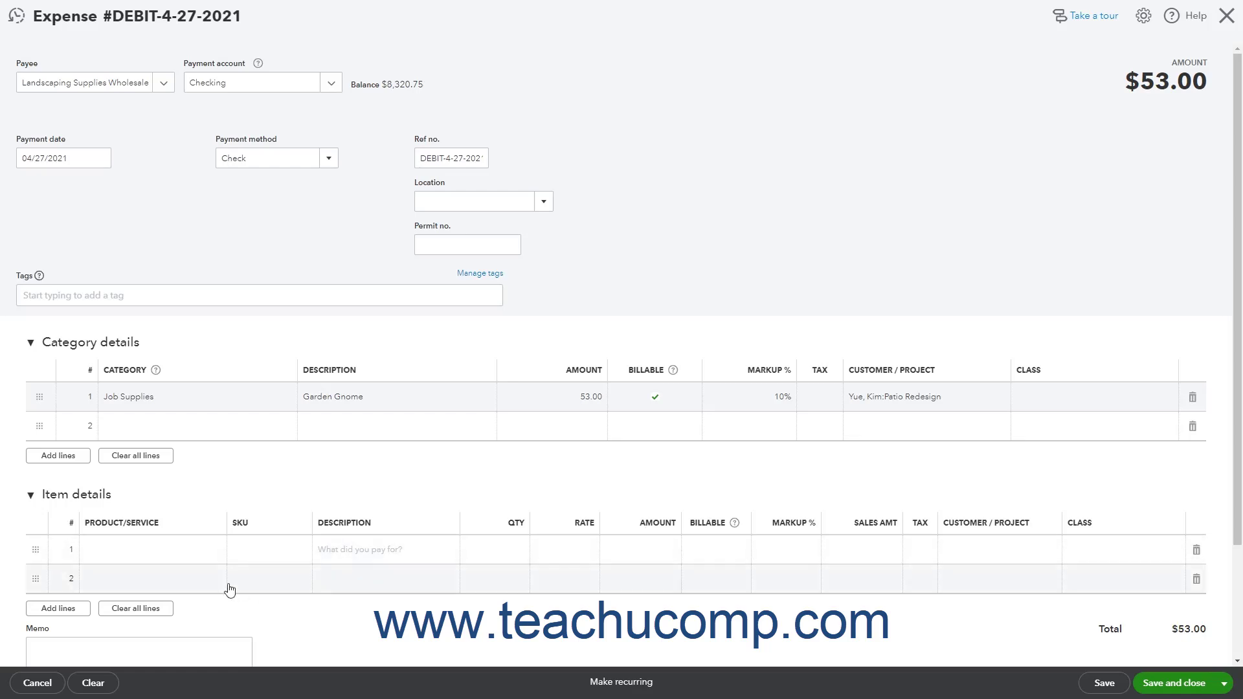
- Add the product Gardening shears with a quantity of 5 on the first line of the item details
click(186, 552)
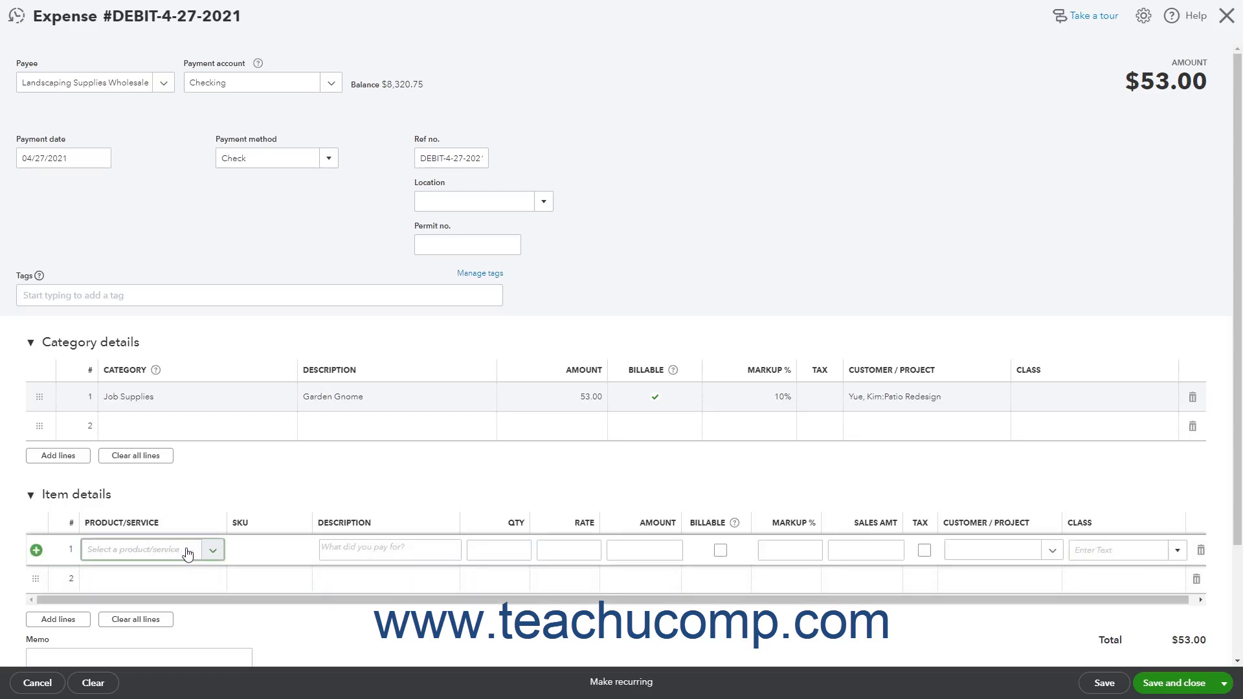
click(210, 551)
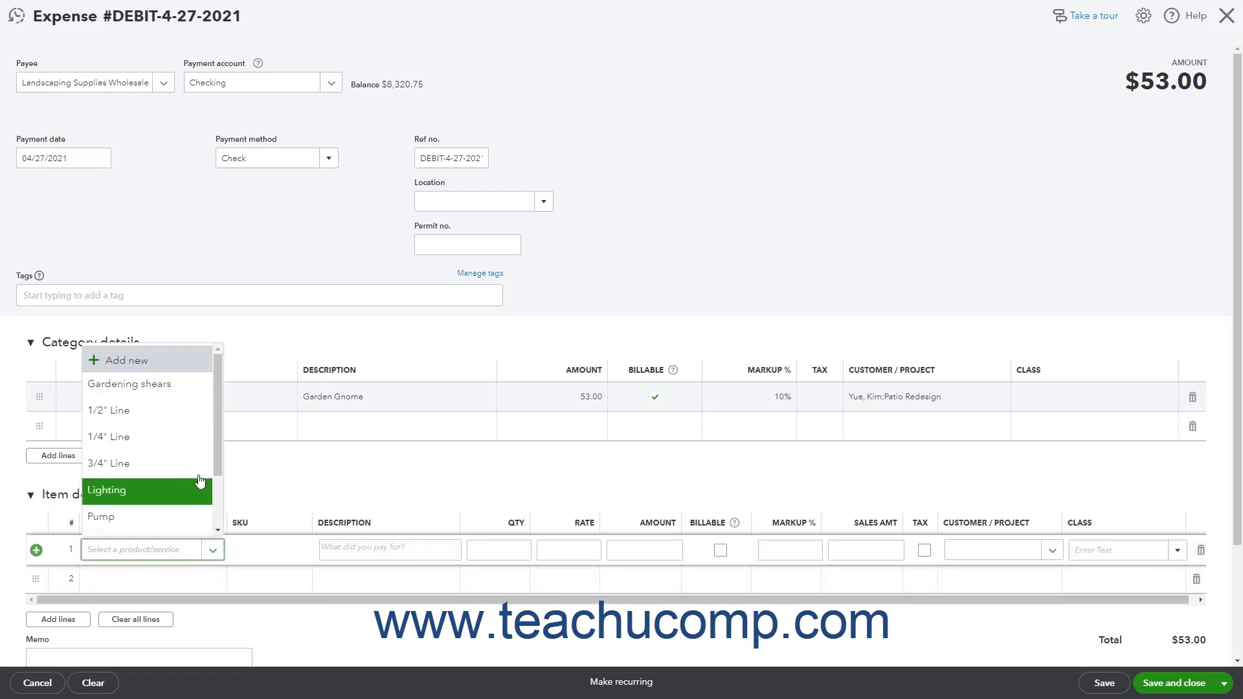
click(194, 384)
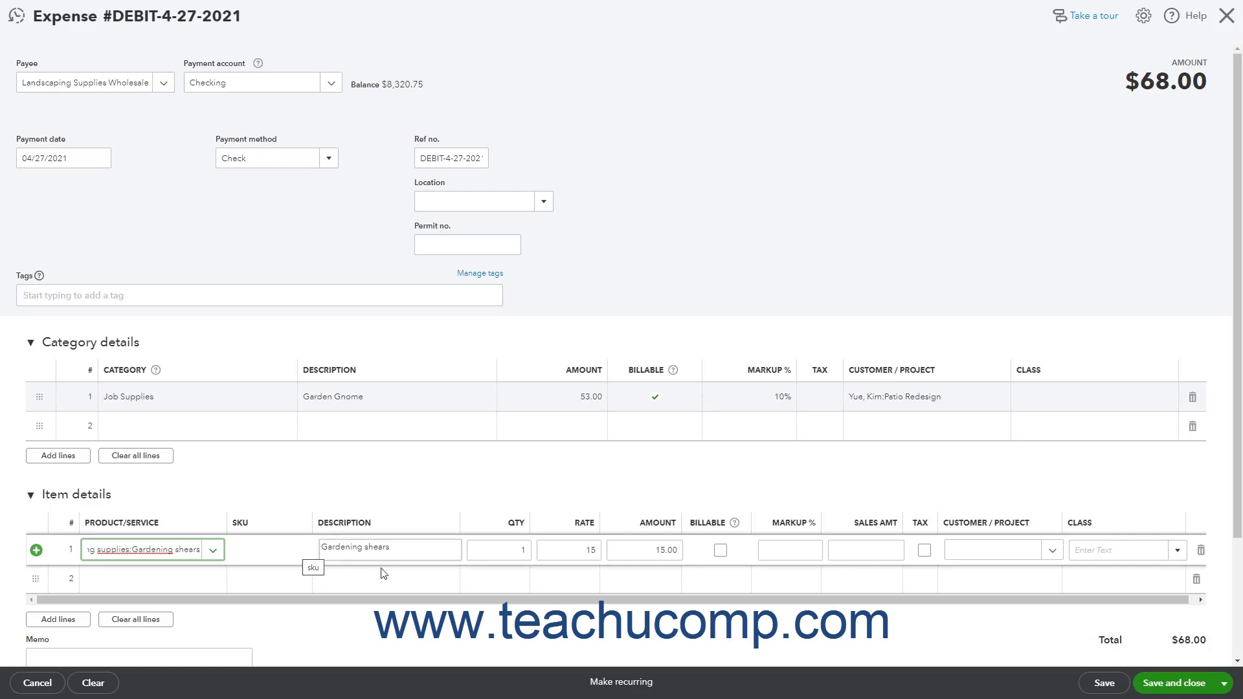
double_click(512, 550)
text(5)
click(539, 548)
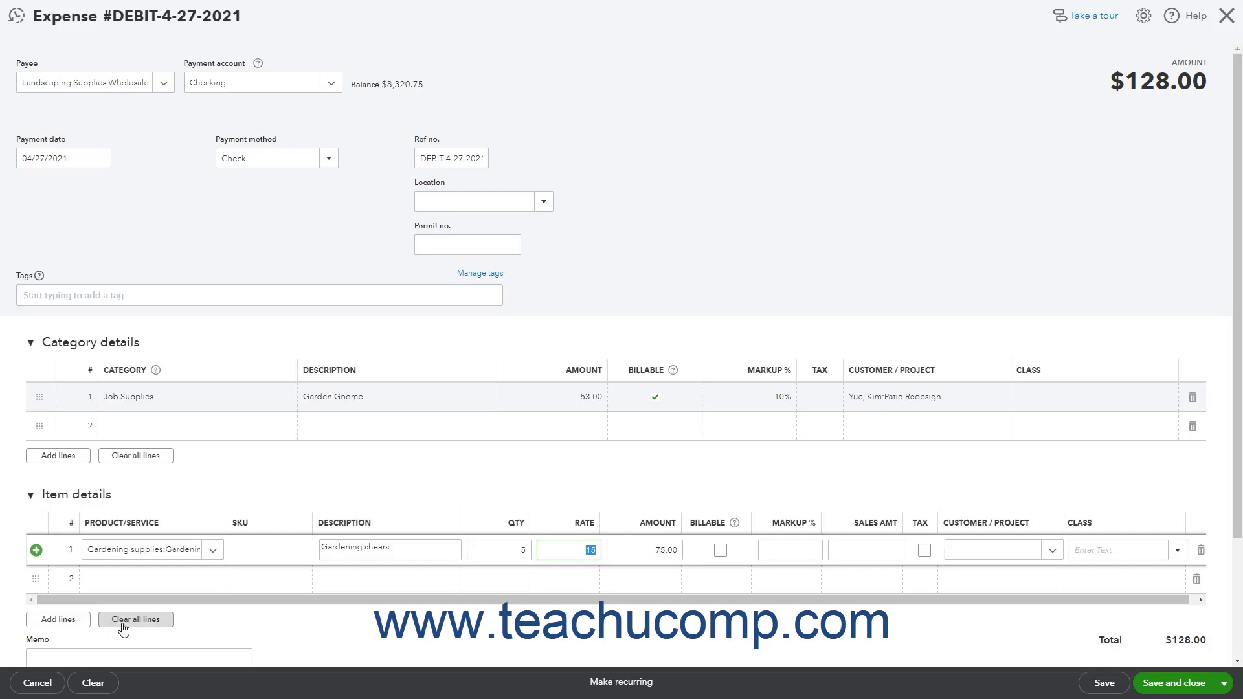
- Examine the memo and attachments area and the recurring expense template, leaving the template without saving it
scroll(123, 630, down, 2)
click(63, 524)
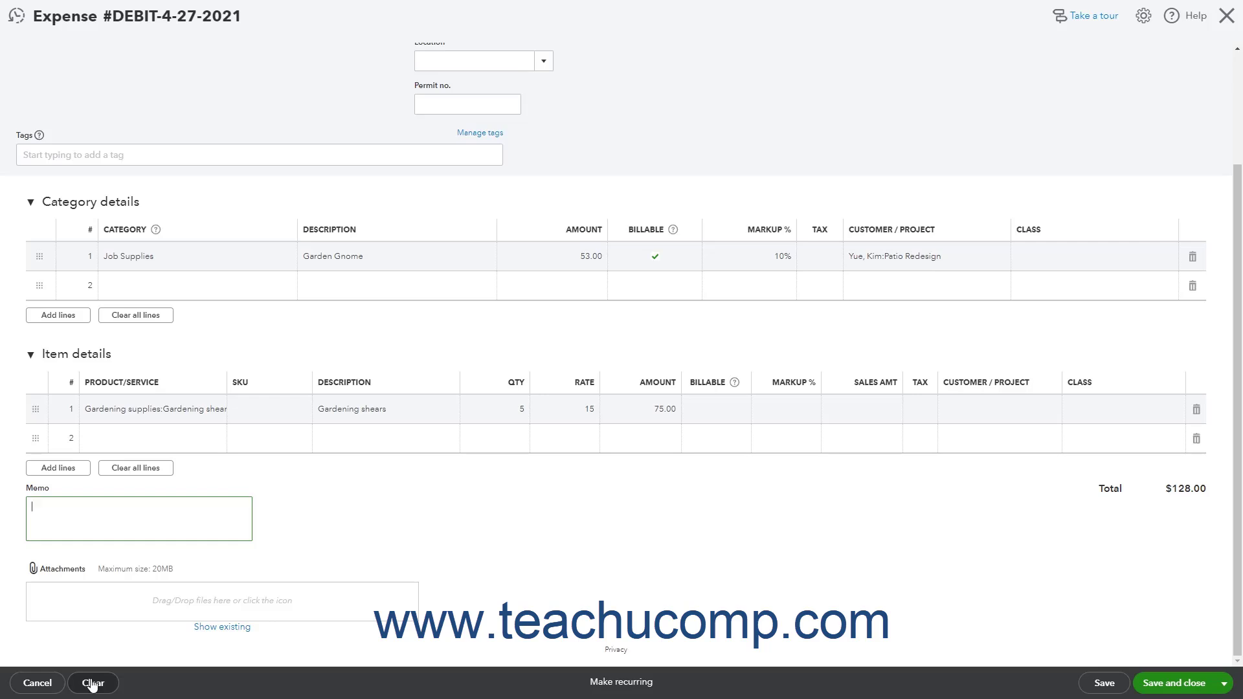
click(618, 685)
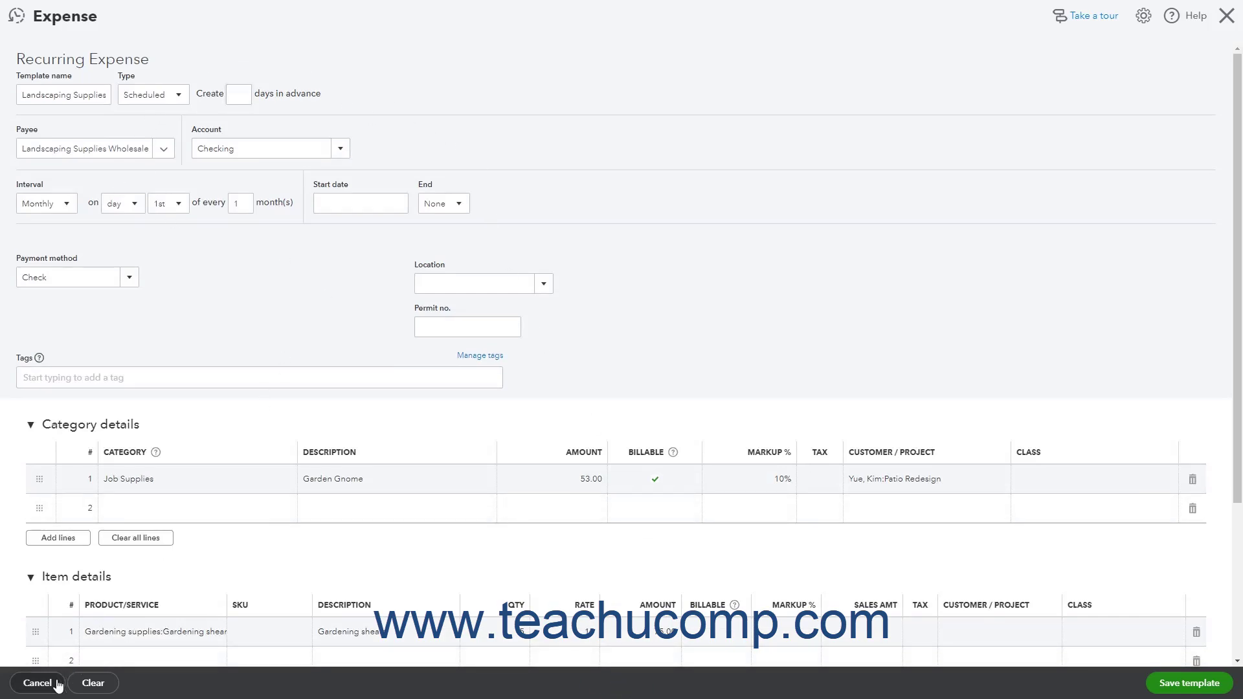
click(35, 682)
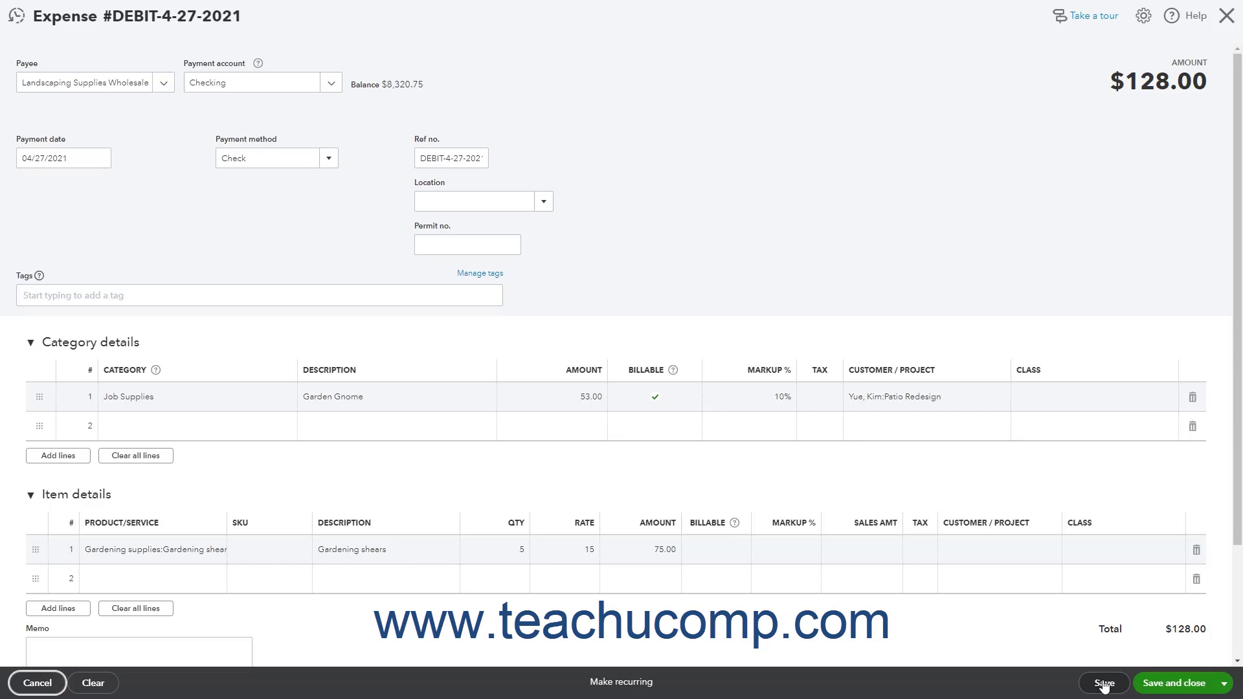
- Save the completed expense and close its form
click(1223, 686)
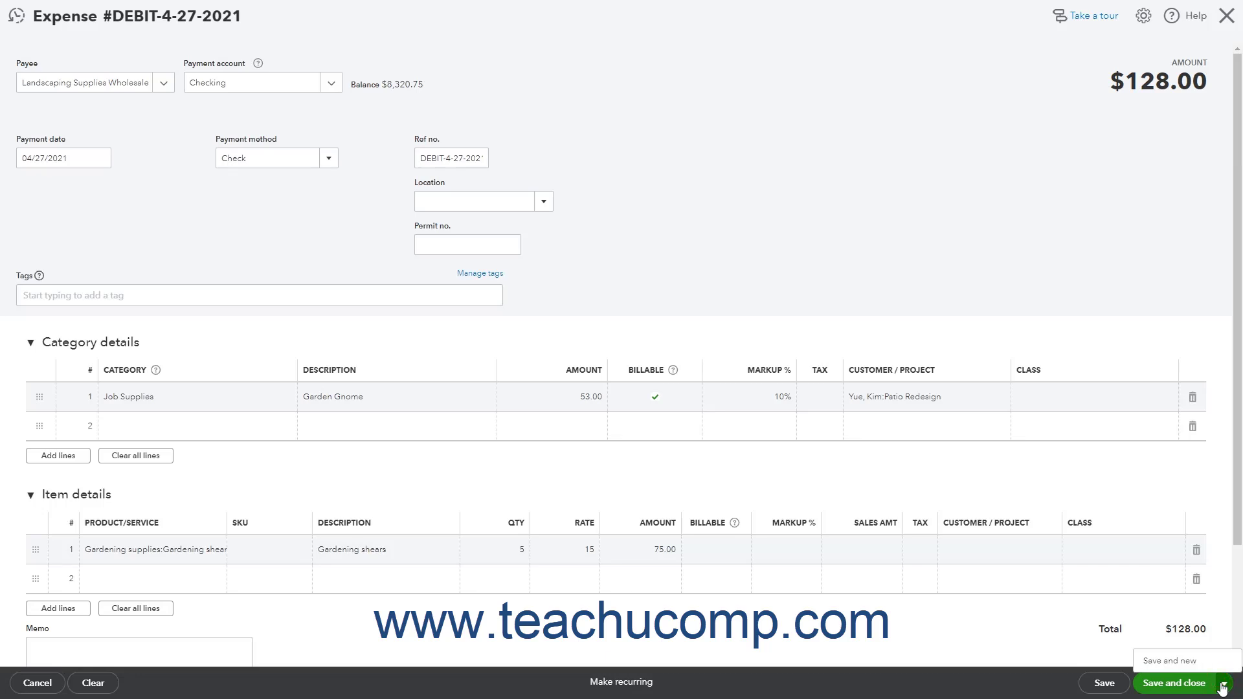
click(1092, 685)
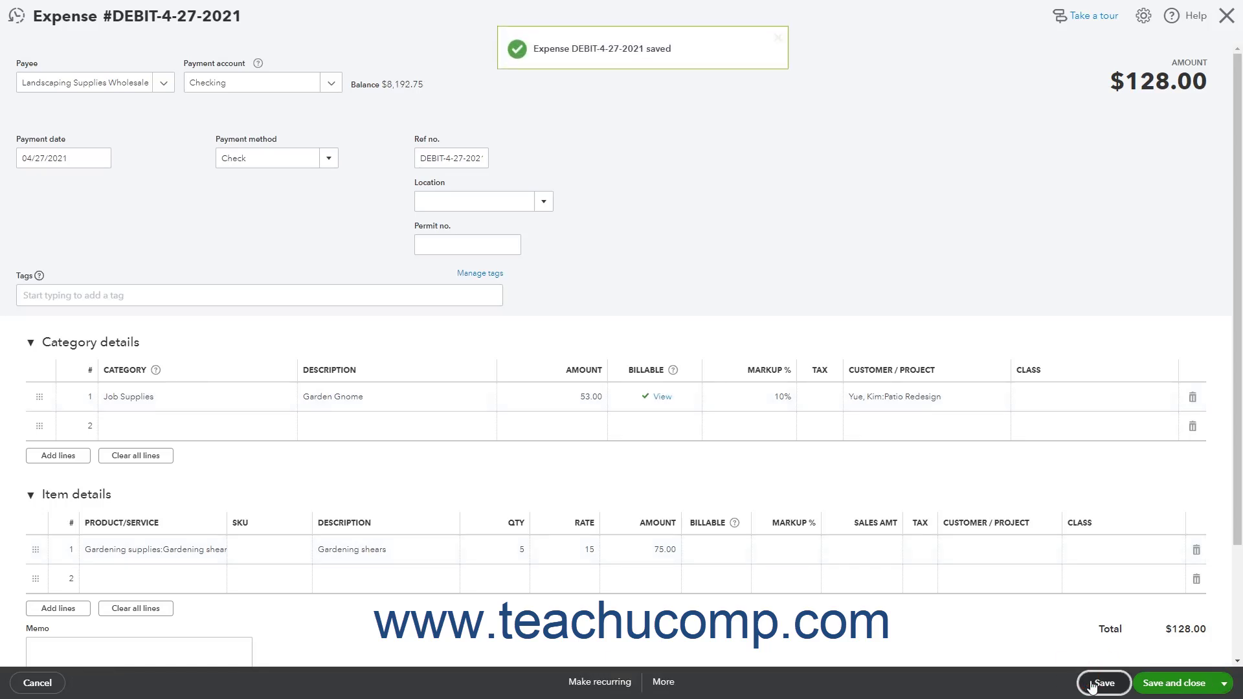
click(676, 684)
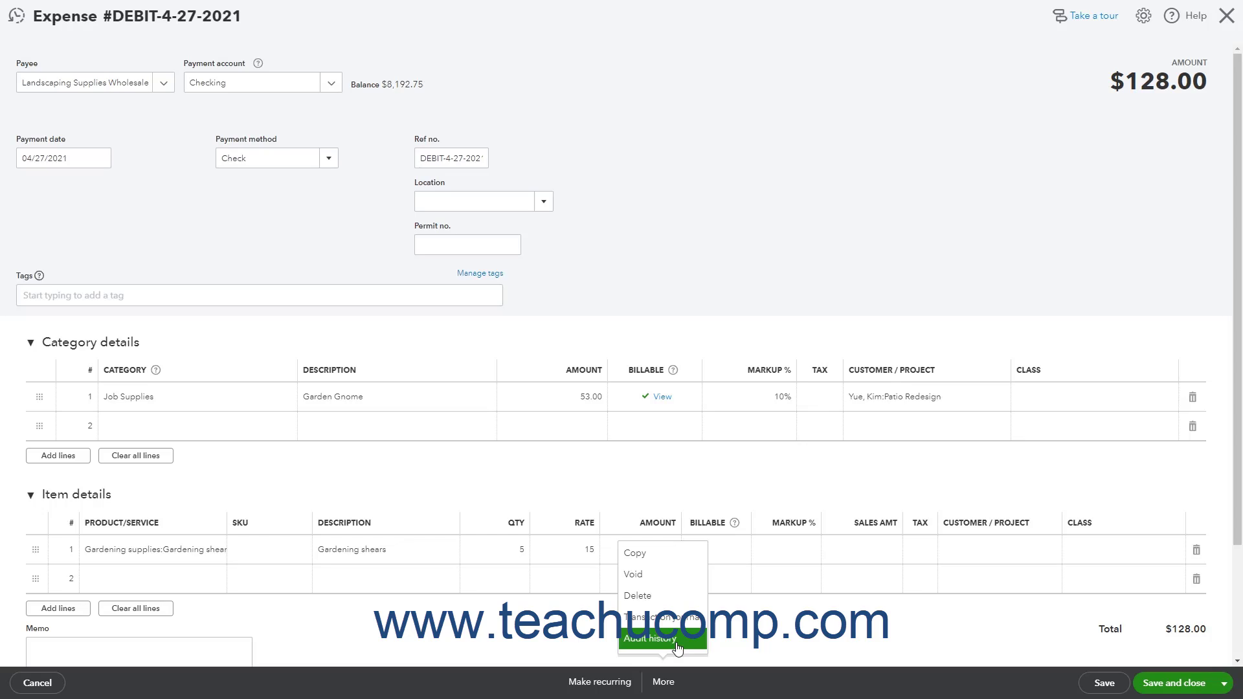
click(1220, 18)
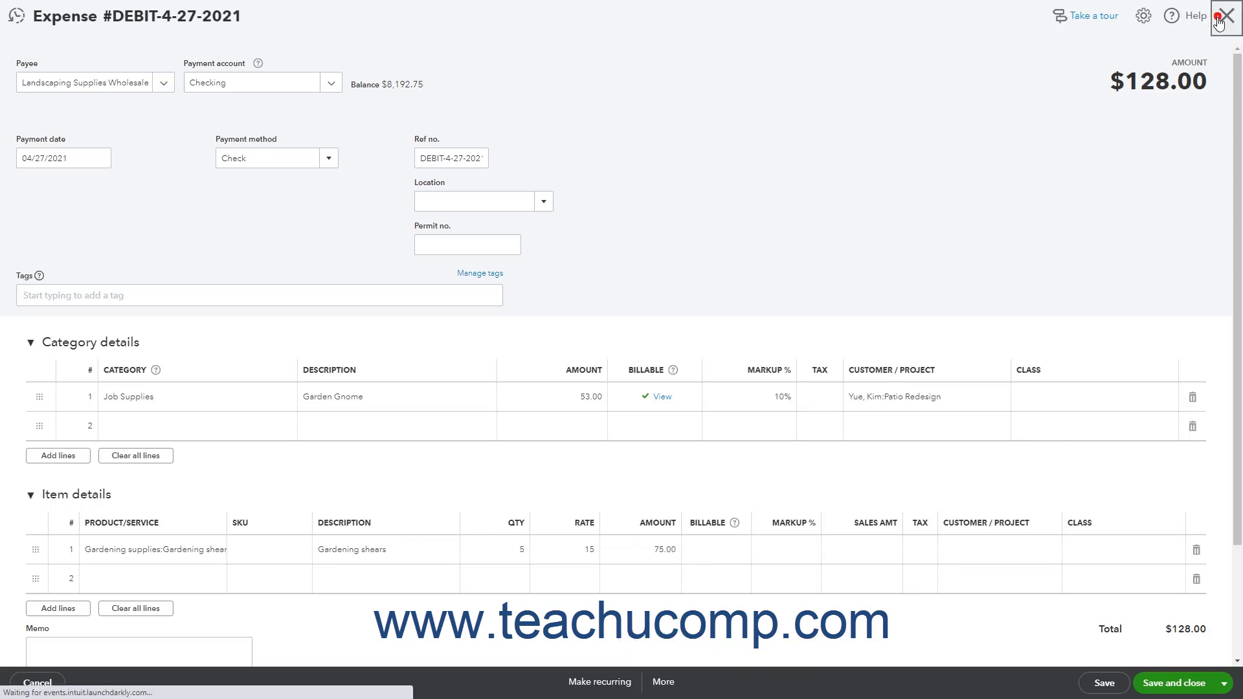